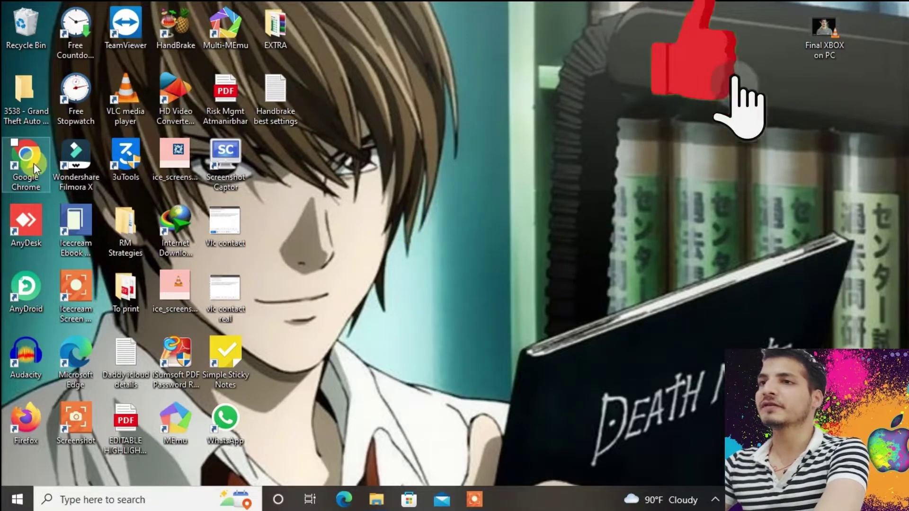
{"action": "left_click", "coordinate": [21, 163]}
{"action": "double_click", "coordinate": [21, 163]}
{"action": "left_click", "coordinate": [265, 35]}
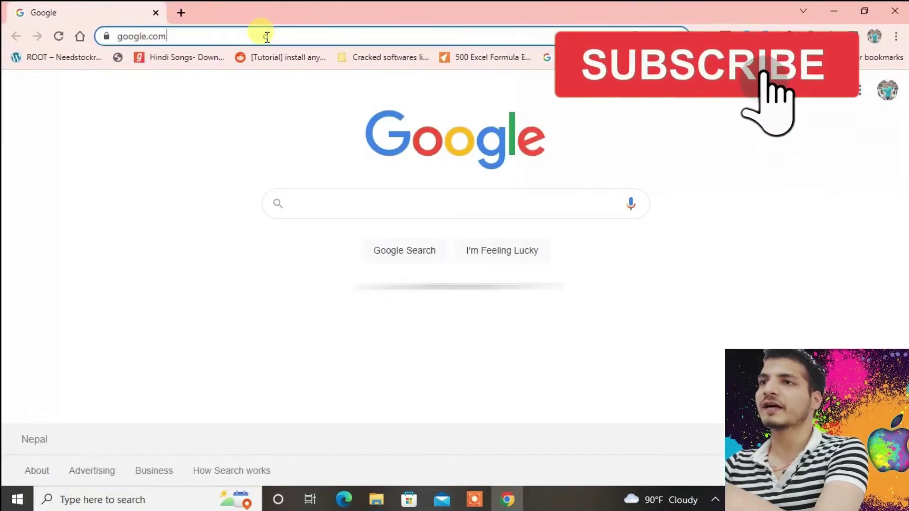
{"action": "type", "text": "https://handbrake.fr"}
{"action": "key", "text": "Return"}
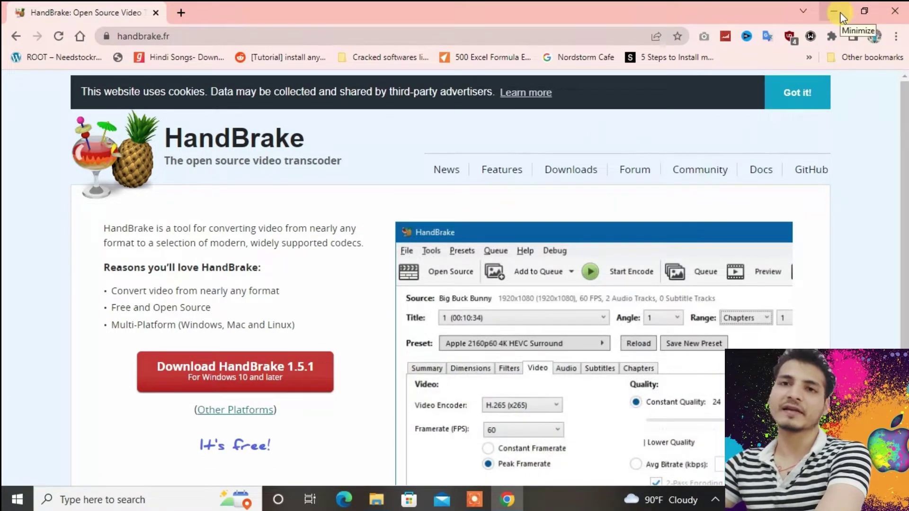
Step: Close Chrome and place the HandBrake shortcut beside the video file
{"action": "left_click", "coordinate": [901, 8]}
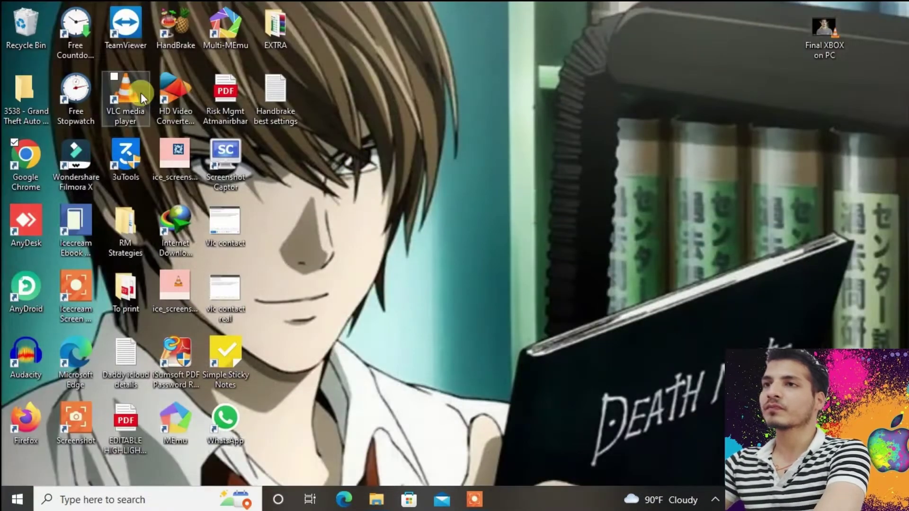
{"action": "left_click_drag", "start_coordinate": [177, 36], "coordinate": [578, 292]}
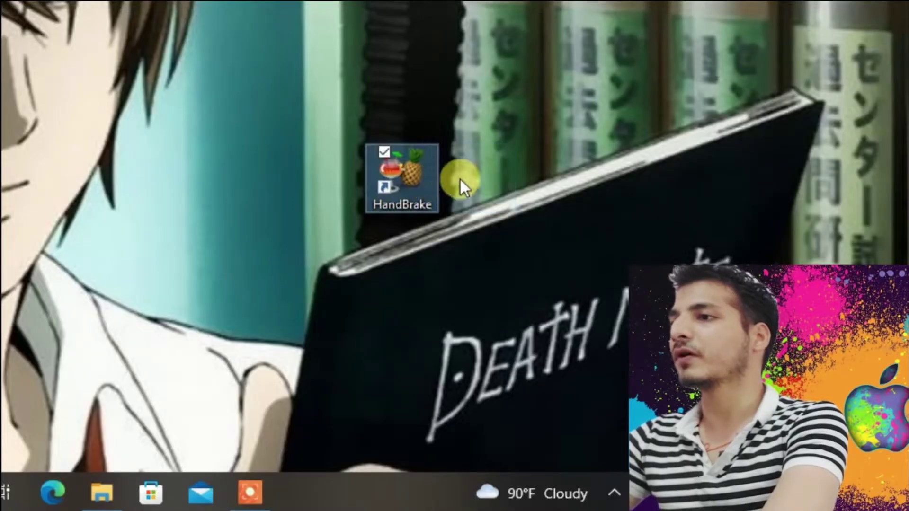
{"action": "left_click", "coordinate": [490, 84]}
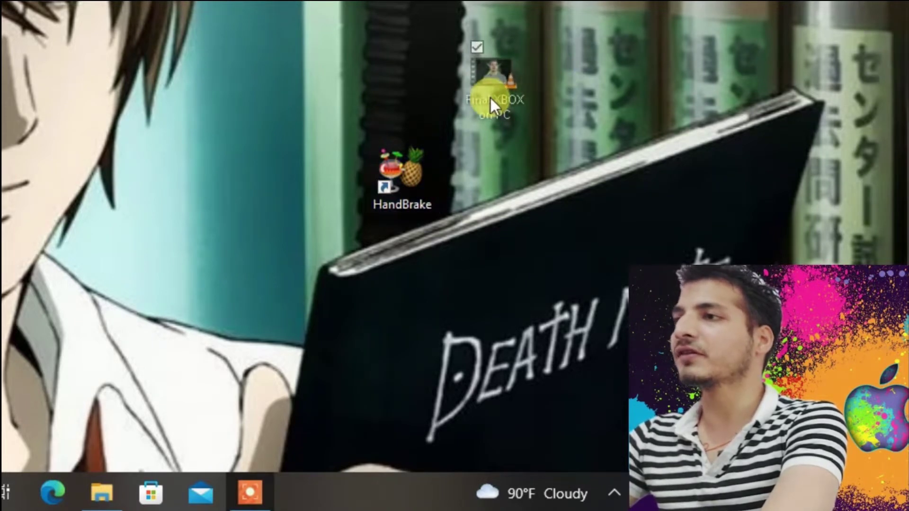
Step: Rename the Final XBOX on PC video to RAW VIDEO and launch HandBrake
{"action": "left_click", "coordinate": [479, 93]}
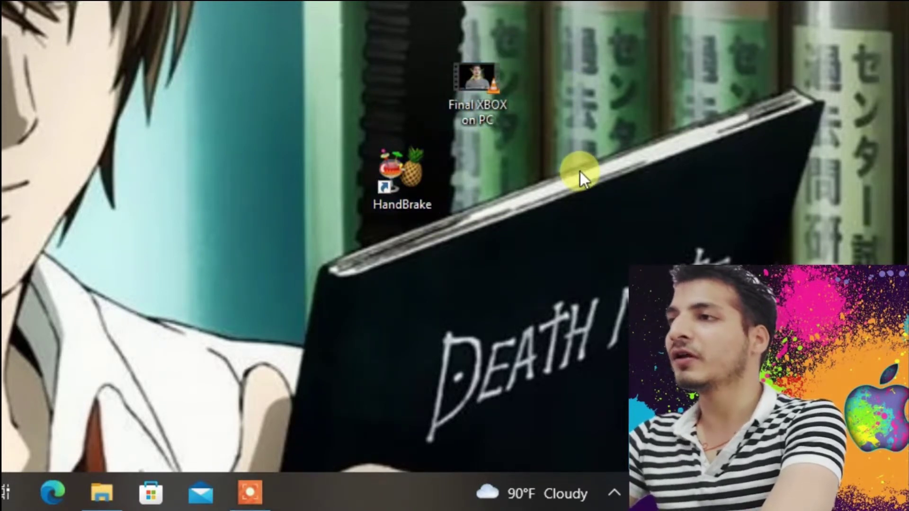
{"action": "left_click", "coordinate": [476, 112]}
{"action": "key", "text": "Caps_Lock"}
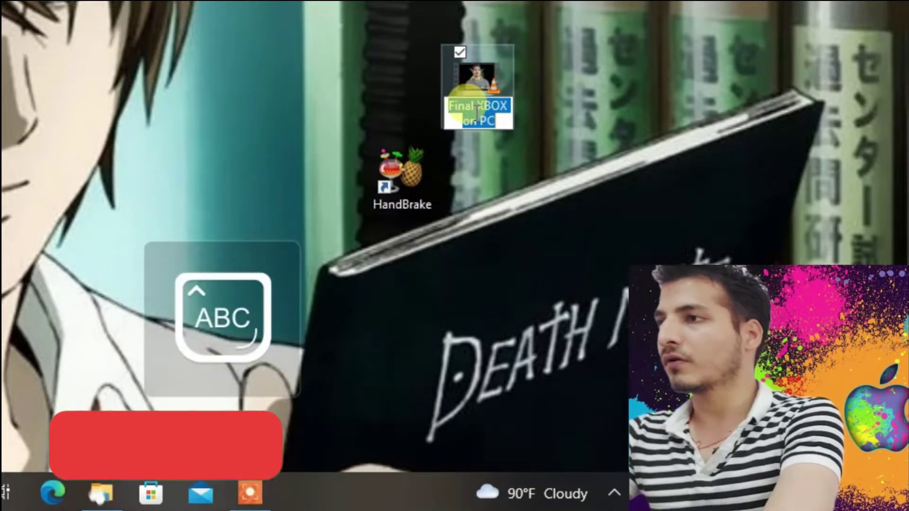
{"action": "type", "text": "RAW VIDEO"}
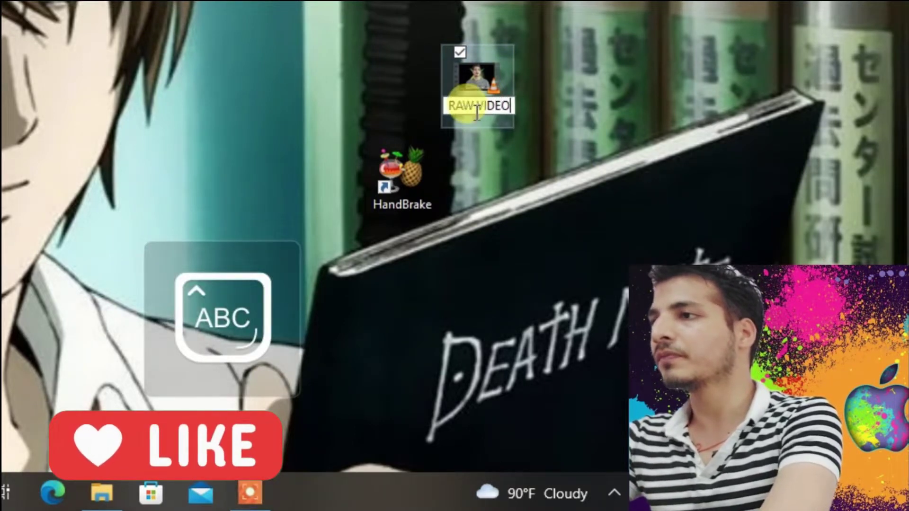
{"action": "key", "text": "Return"}
{"action": "key", "text": "Caps_Lock"}
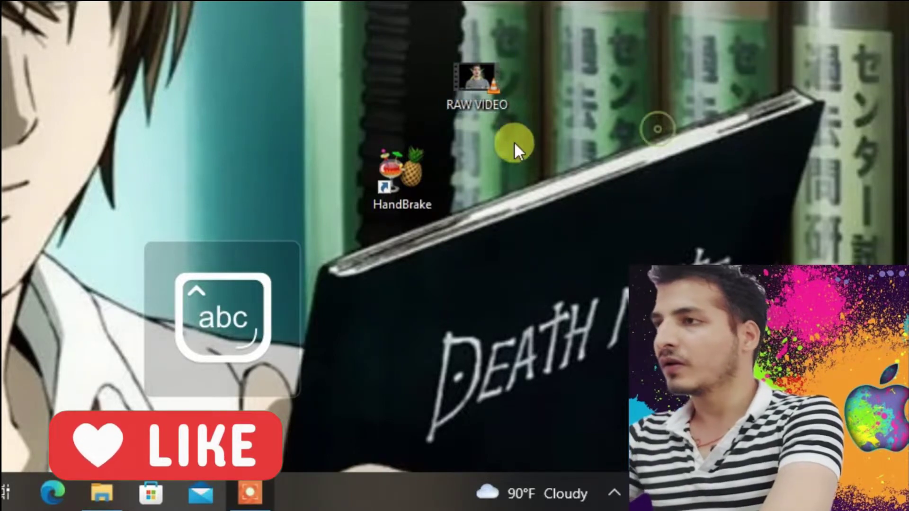
{"action": "left_click", "coordinate": [404, 179]}
{"action": "double_click", "coordinate": [574, 297]}
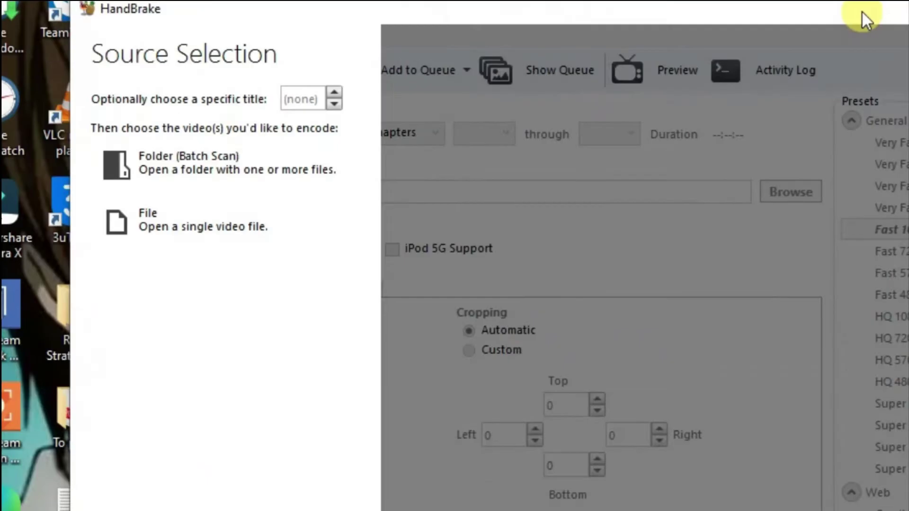
Step: Open RAW VIDEO from the Desktop as HandBrake's single-file source
{"action": "left_click", "coordinate": [141, 224]}
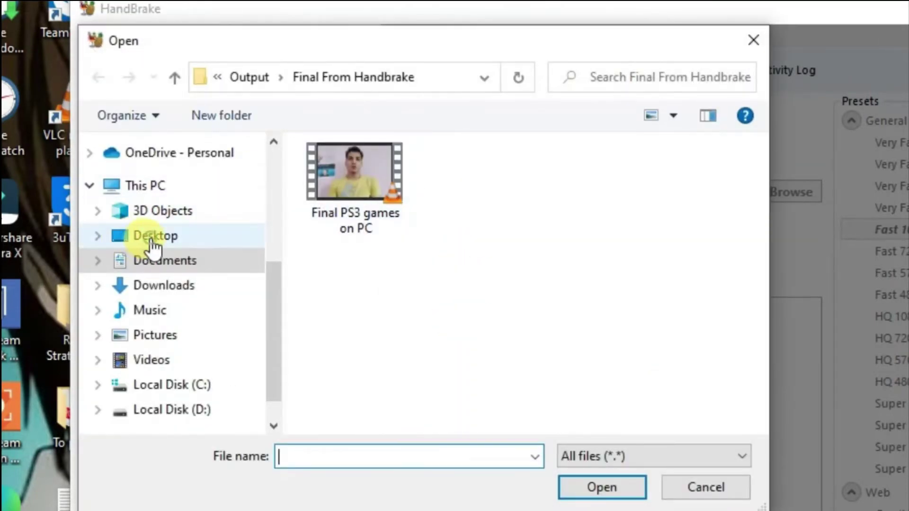
{"action": "left_click", "coordinate": [153, 241]}
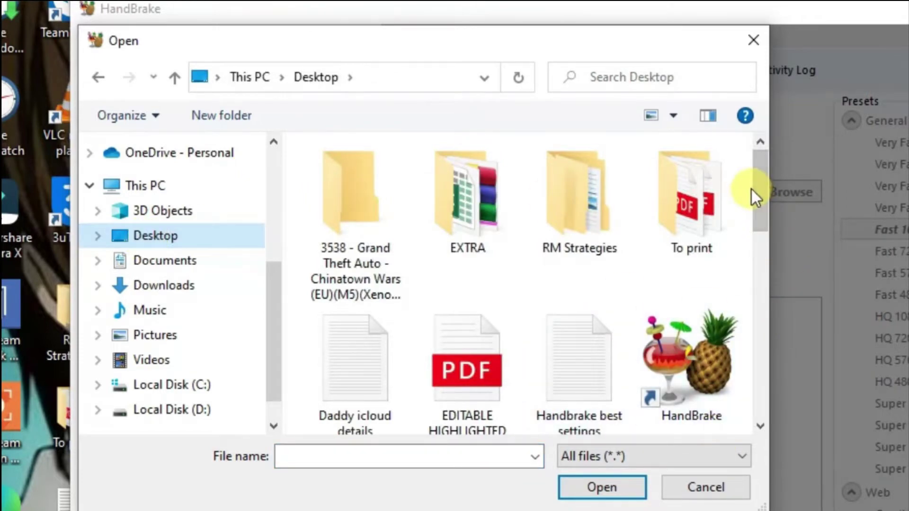
{"action": "left_click_drag", "start_coordinate": [764, 187], "coordinate": [753, 307]}
{"action": "double_click", "coordinate": [689, 180]}
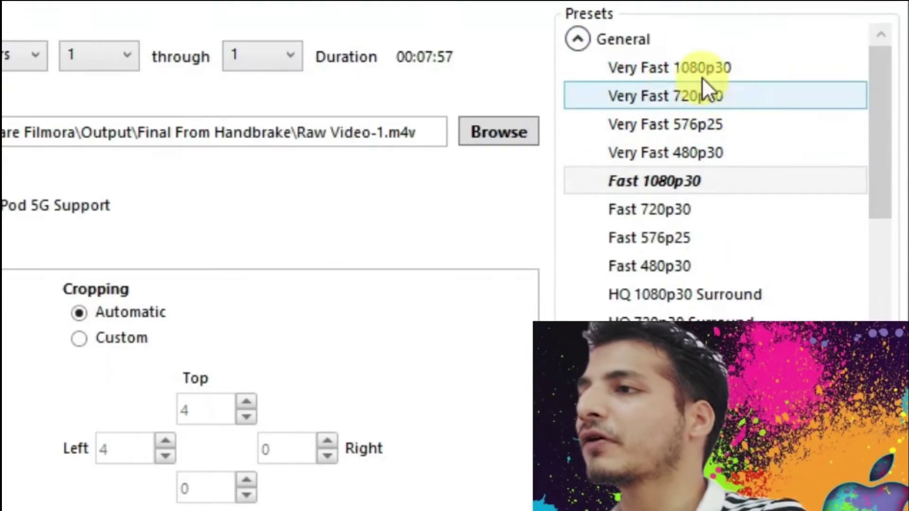
Step: Apply the Very Fast 1080p30 preset and bring the 'Handbrake best settings' note alongside
{"action": "left_click", "coordinate": [692, 66]}
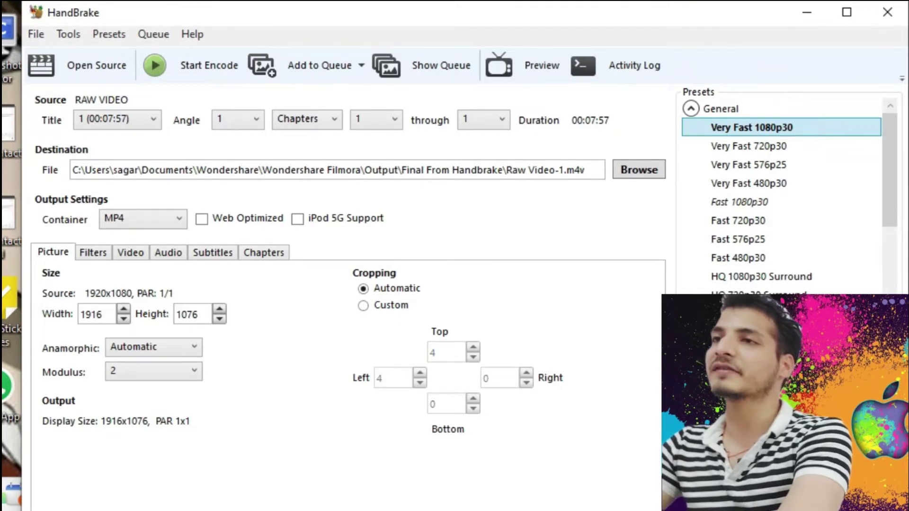
{"action": "key", "text": "alt+Tab"}
{"action": "left_click_drag", "start_coordinate": [391, 8], "coordinate": [567, 211]}
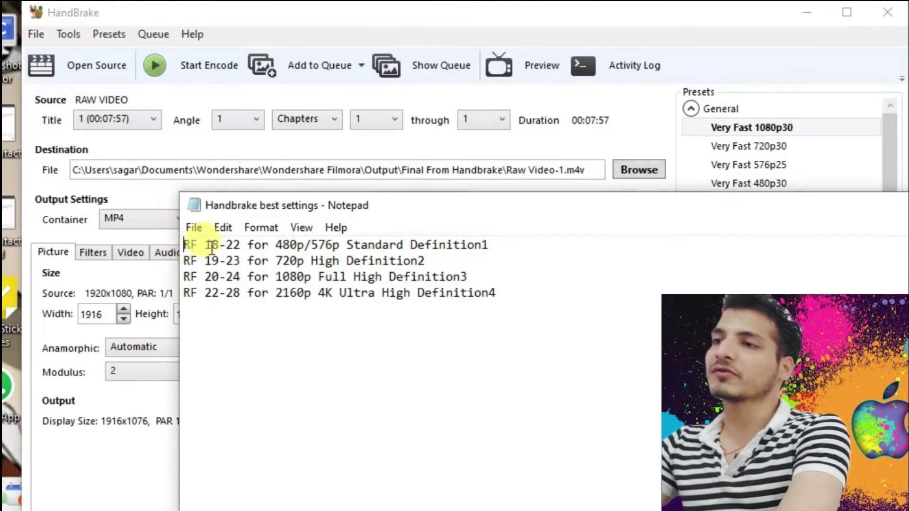
Step: Check the note's RF ranges, marking 20-24 for 1080p, then close Notepad
{"action": "left_click_drag", "start_coordinate": [207, 245], "coordinate": [235, 292]}
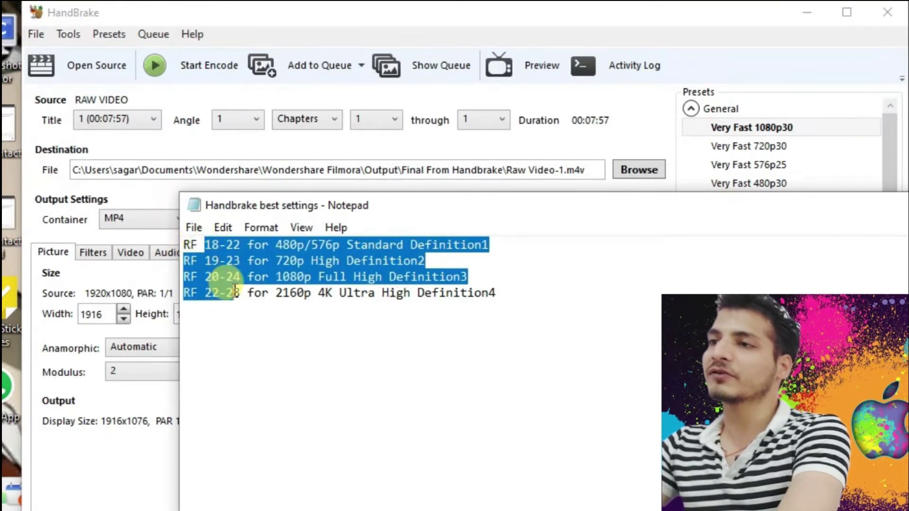
{"action": "left_click", "coordinate": [241, 296]}
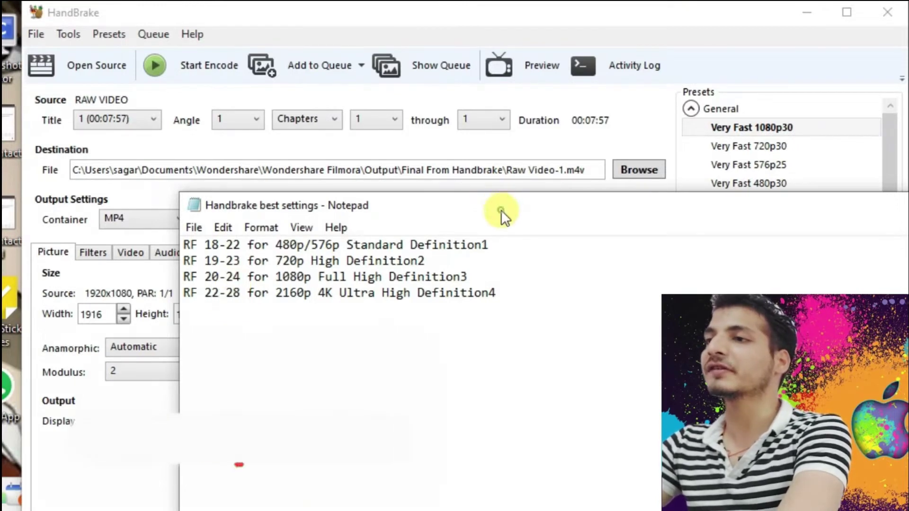
{"action": "left_click_drag", "start_coordinate": [501, 209], "coordinate": [530, 132]}
{"action": "left_click_drag", "start_coordinate": [340, 198], "coordinate": [243, 205]}
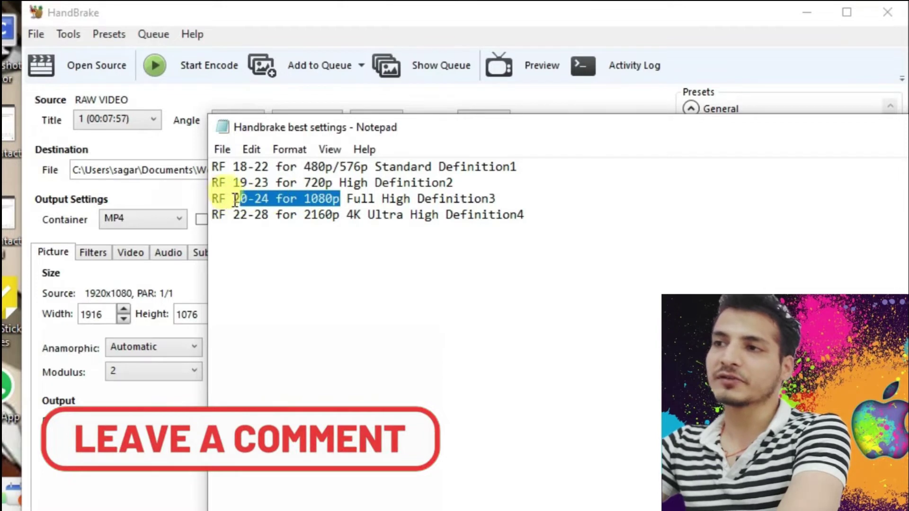
{"action": "left_click", "coordinate": [232, 199]}
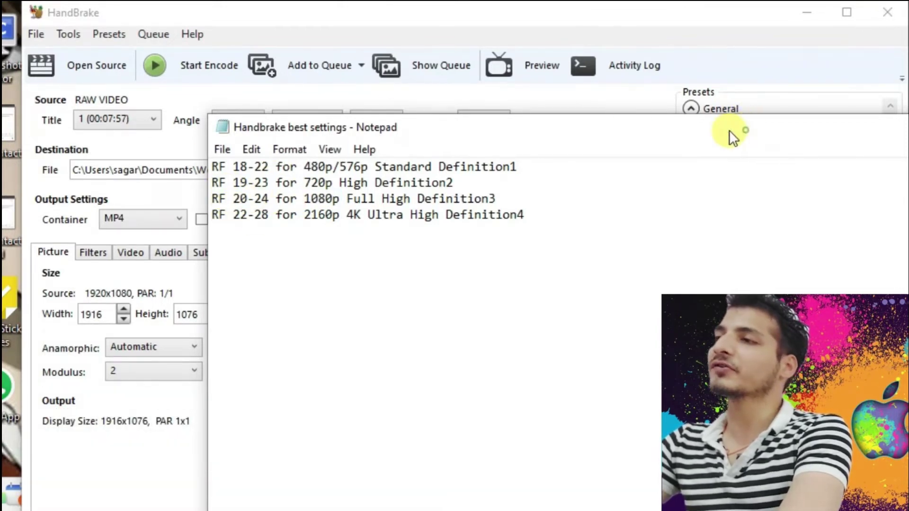
{"action": "left_click_drag", "start_coordinate": [731, 133], "coordinate": [490, 100]}
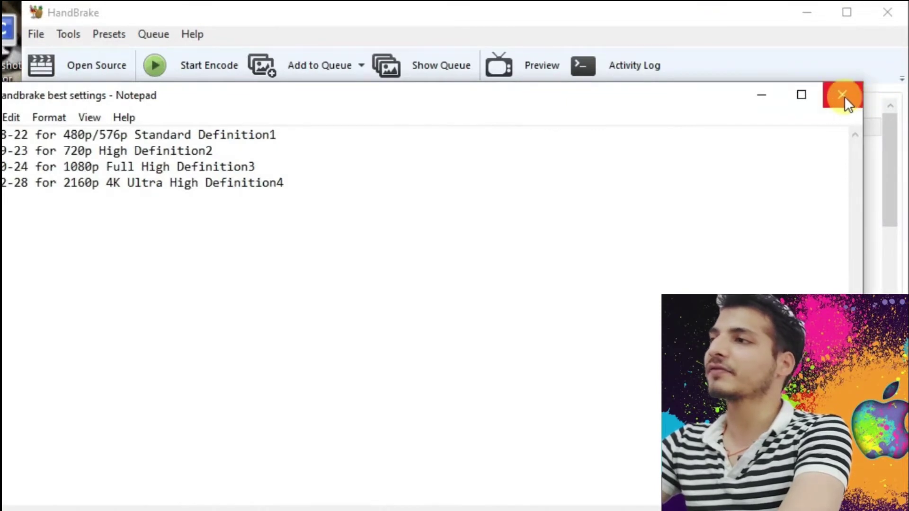
{"action": "left_click", "coordinate": [847, 95]}
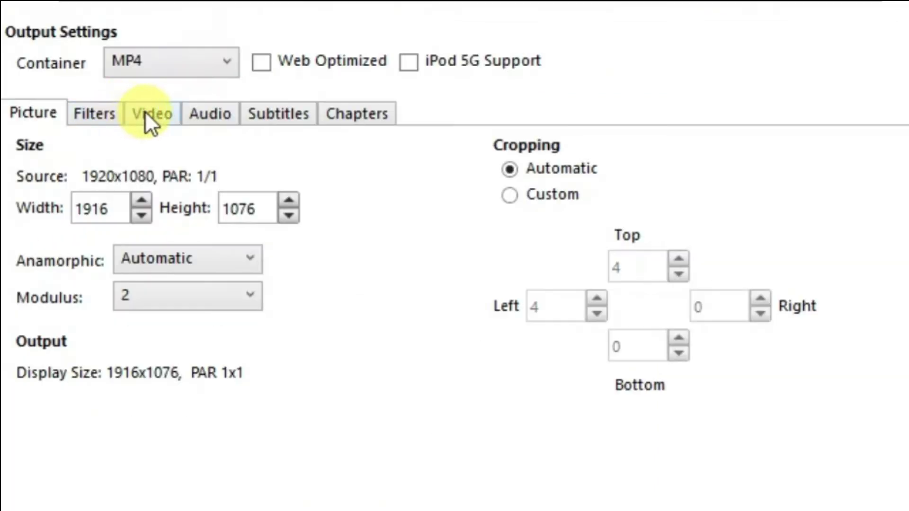
Step: On the Video tab, lower the Constant Quality slider from RF 24 to RF 22
{"action": "left_click", "coordinate": [126, 252]}
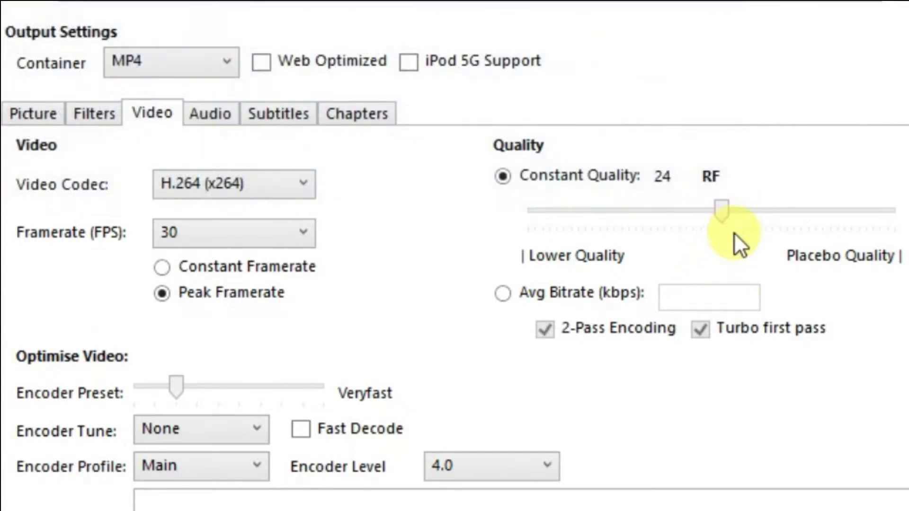
{"action": "mouse_move", "coordinate": [724, 212]}
{"action": "left_click_drag", "start_coordinate": [724, 213], "coordinate": [739, 213]}
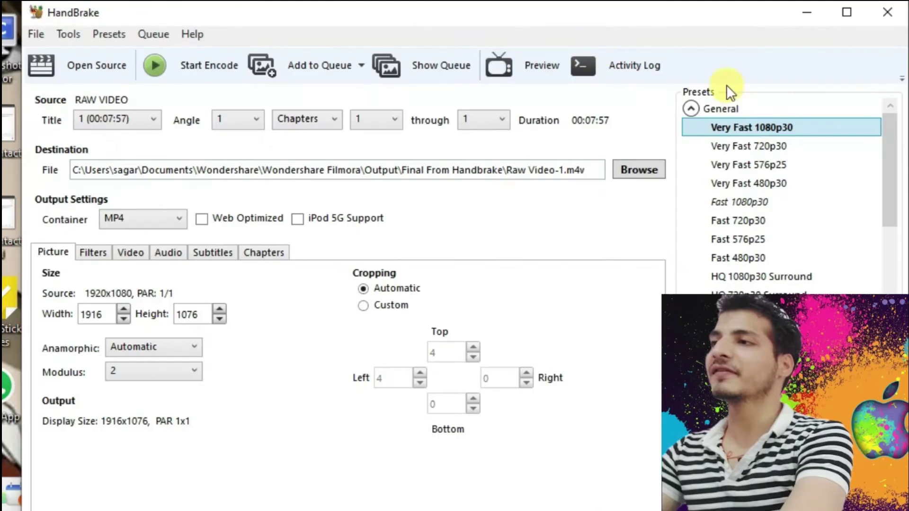
Step: Set the output destination to the Desktop with the file name Output
{"action": "left_click", "coordinate": [637, 169]}
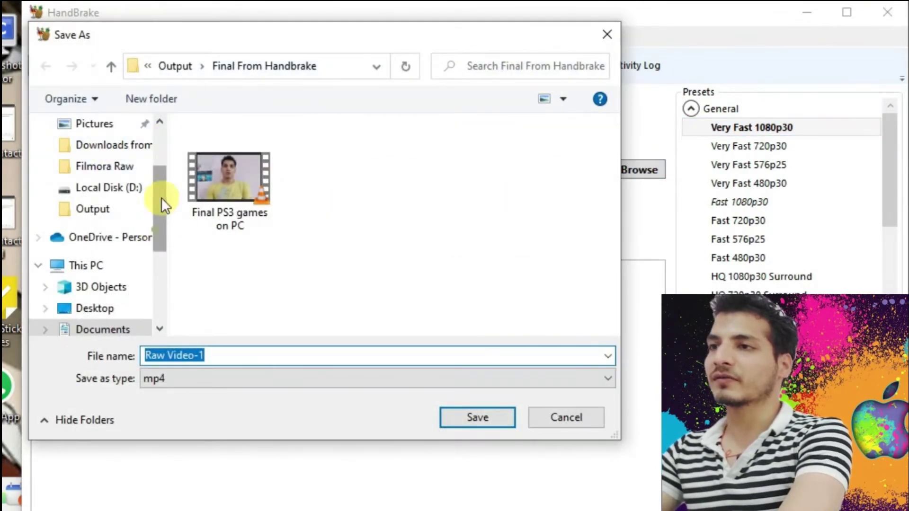
{"action": "scroll", "coordinate": [161, 197], "scroll_direction": "up", "scroll_amount": 2}
{"action": "left_click", "coordinate": [89, 161]}
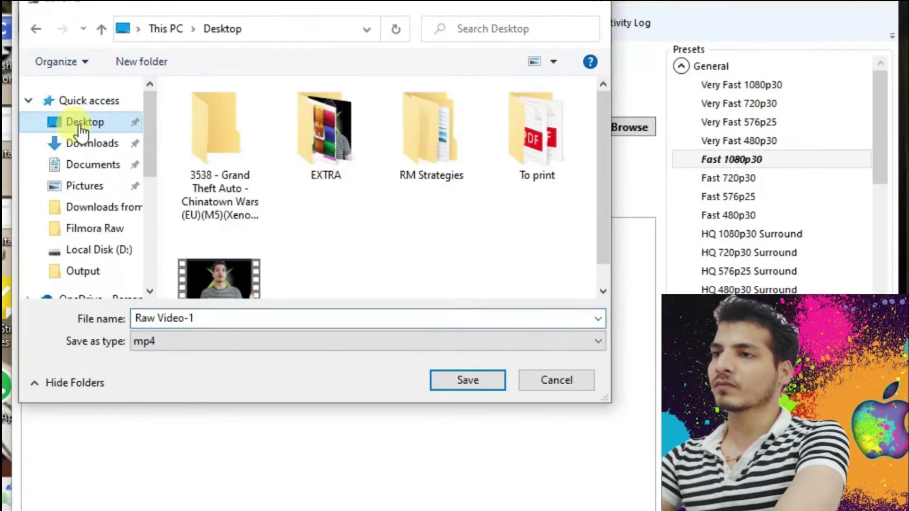
{"action": "key", "text": "ctrl+a"}
{"action": "key", "text": "BackSpace"}
{"action": "type", "text": "ou"}
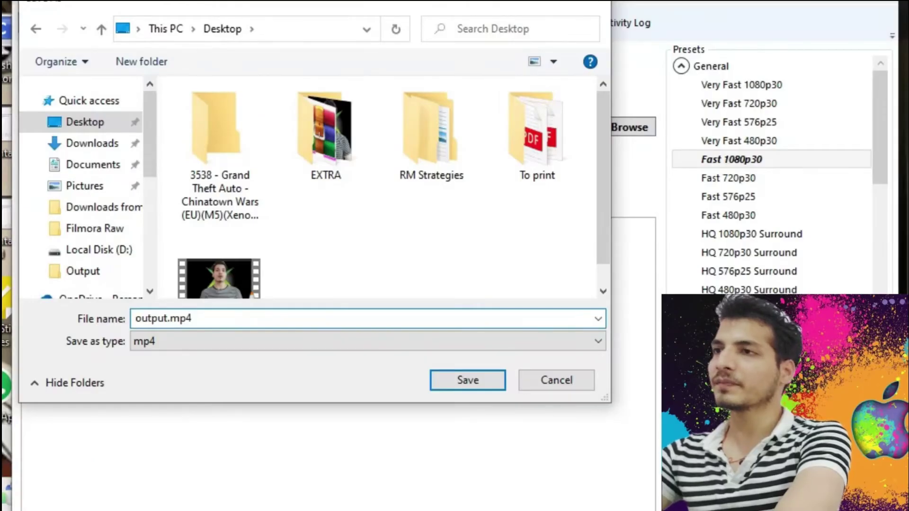
{"action": "key", "text": "Return"}
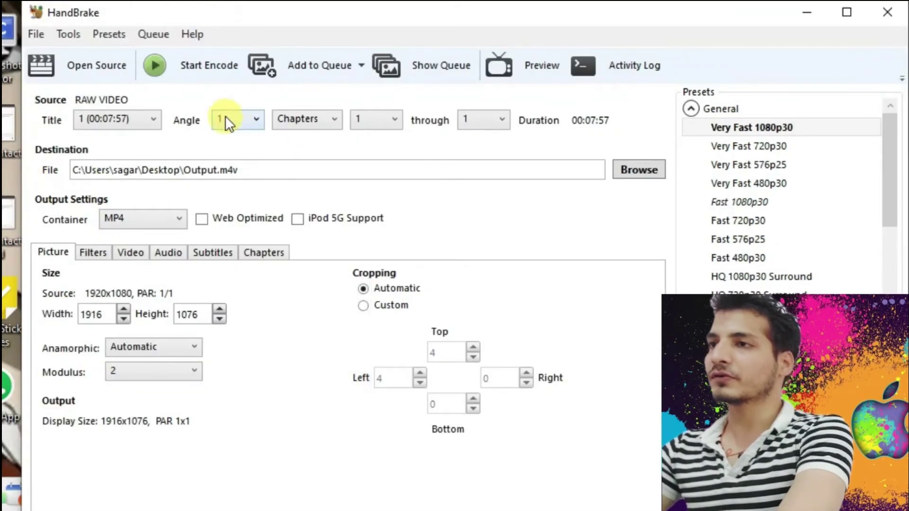
Step: Start encoding RAW VIDEO to Output and keep the progress visible
{"action": "left_click", "coordinate": [197, 69]}
{"action": "left_click_drag", "start_coordinate": [606, 140], "coordinate": [598, 53]}
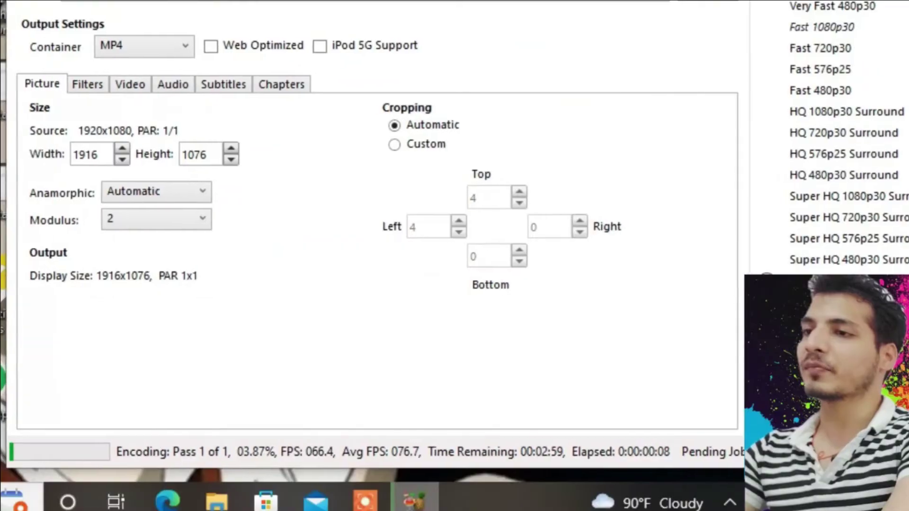
{"action": "left_click_drag", "start_coordinate": [379, 1], "coordinate": [381, 11]}
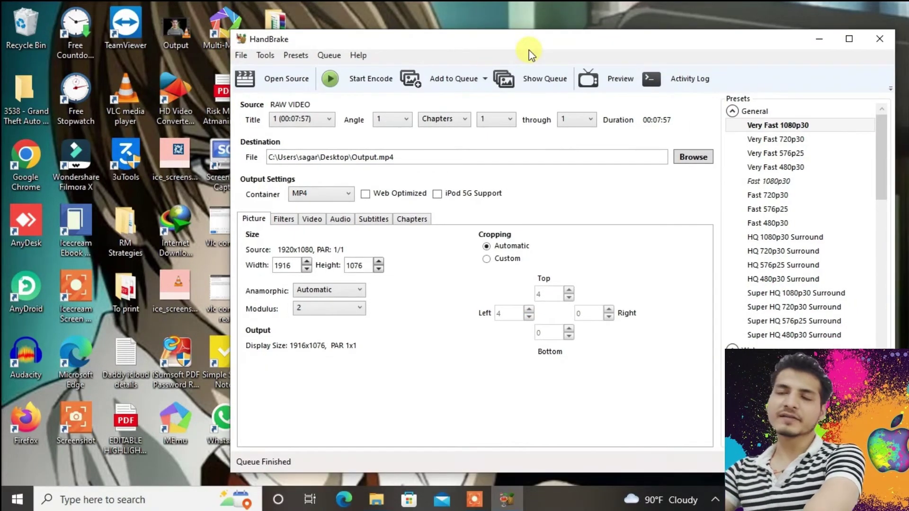
Step: Place Output beside RAW VIDEO on the desktop and compare sizes: 554 MB versus 67.5 MB
{"action": "left_click", "coordinate": [819, 39]}
{"action": "left_click_drag", "start_coordinate": [718, 16], "coordinate": [688, 215]}
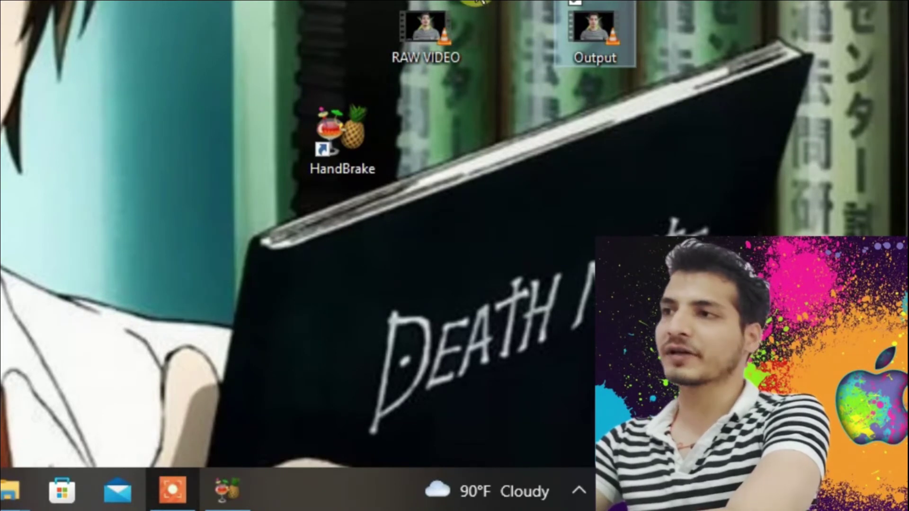
{"action": "mouse_move", "coordinate": [427, 19]}
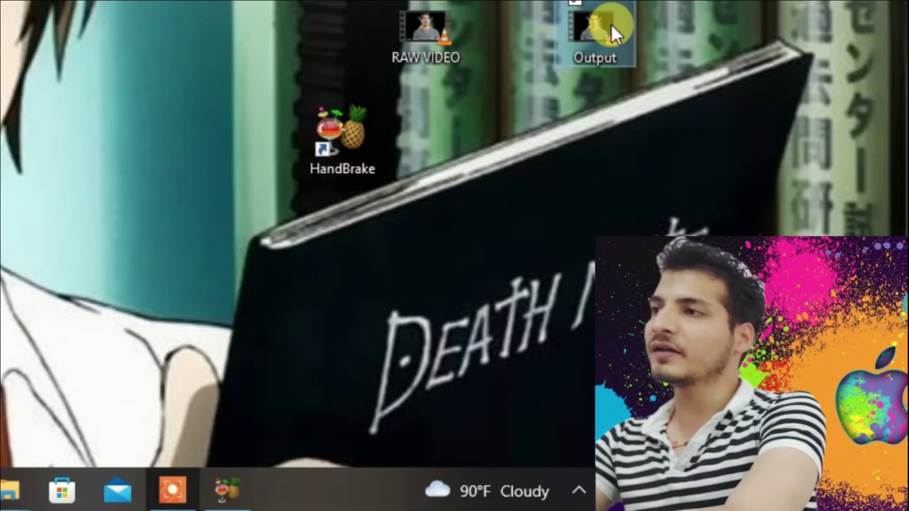
{"action": "mouse_move", "coordinate": [611, 24]}
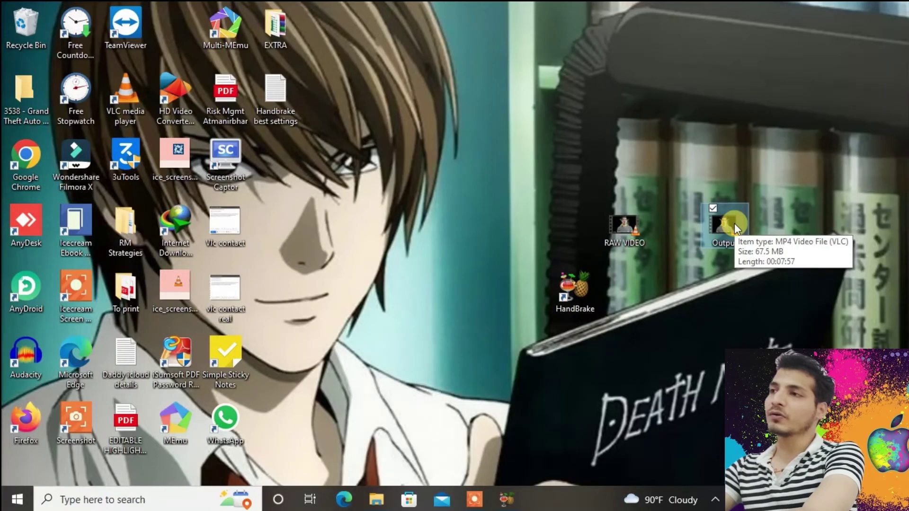
Step: Play RAW VIDEO in VLC, seek to about 2:00 and 2:36, then close it
{"action": "double_click", "coordinate": [632, 227]}
{"action": "left_click_drag", "start_coordinate": [567, 89], "coordinate": [584, 123]}
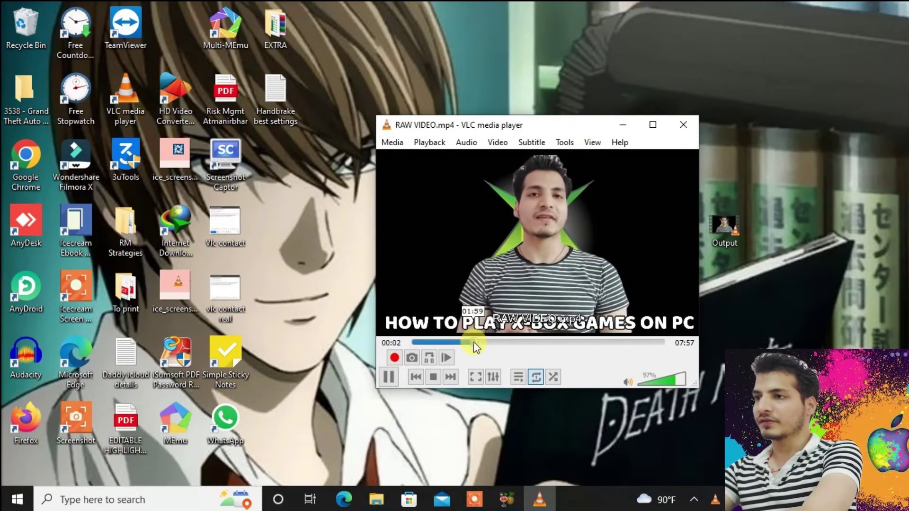
{"action": "left_click", "coordinate": [474, 342]}
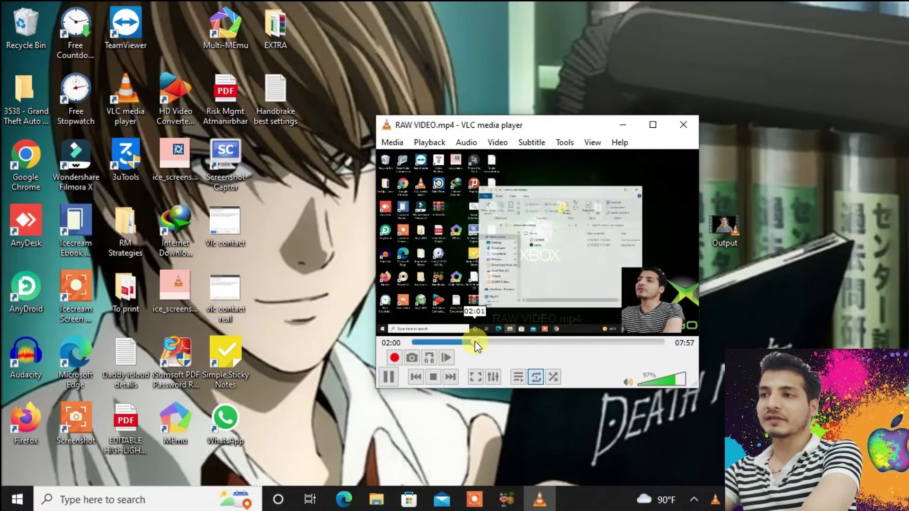
{"action": "left_click", "coordinate": [494, 342]}
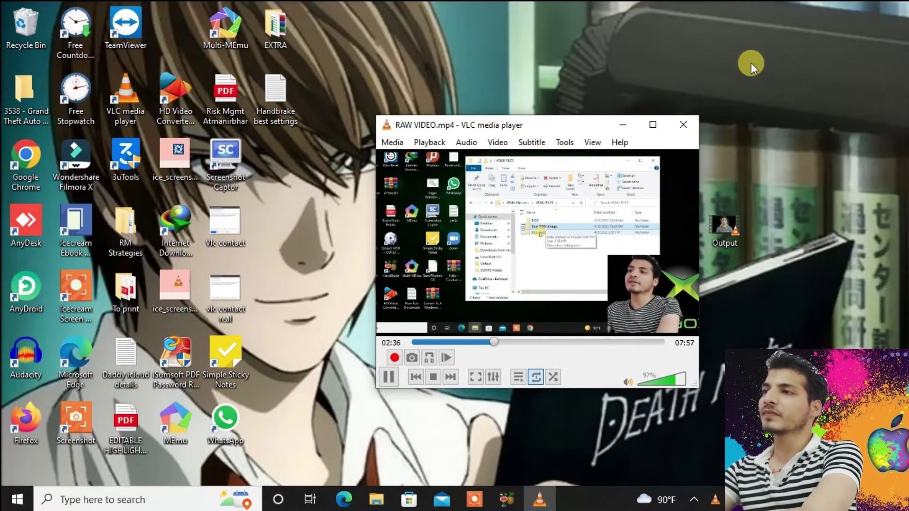
{"action": "left_click", "coordinate": [684, 125]}
Step: Play the encoded Output video in VLC and seek to around 2:49
{"action": "double_click", "coordinate": [729, 226]}
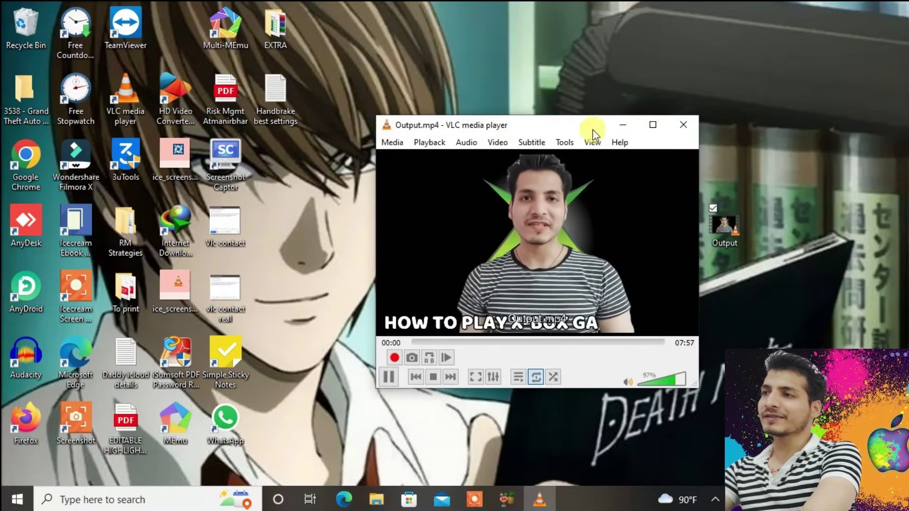
{"action": "left_click_drag", "start_coordinate": [587, 126], "coordinate": [590, 125]}
{"action": "left_click_drag", "start_coordinate": [529, 344], "coordinate": [505, 341]}
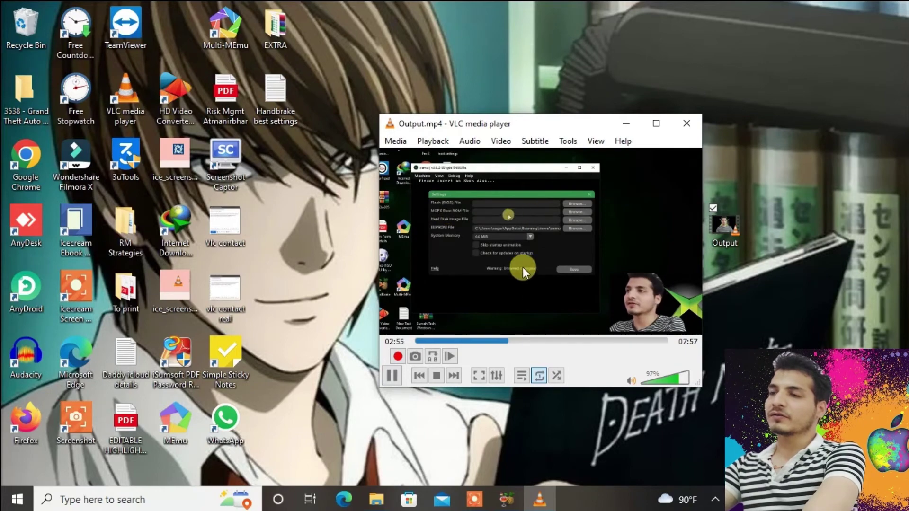
Step: Reopen the 'Handbrake best settings' note with its 480p–2160p RF ranges, moving VLC out of view
{"action": "left_click", "coordinate": [269, 96]}
{"action": "double_click", "coordinate": [268, 95]}
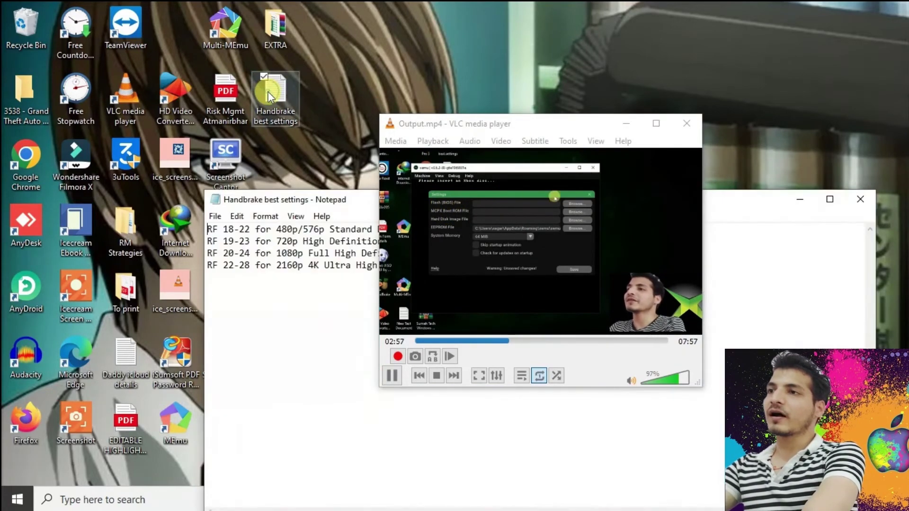
{"action": "left_click", "coordinate": [625, 124]}
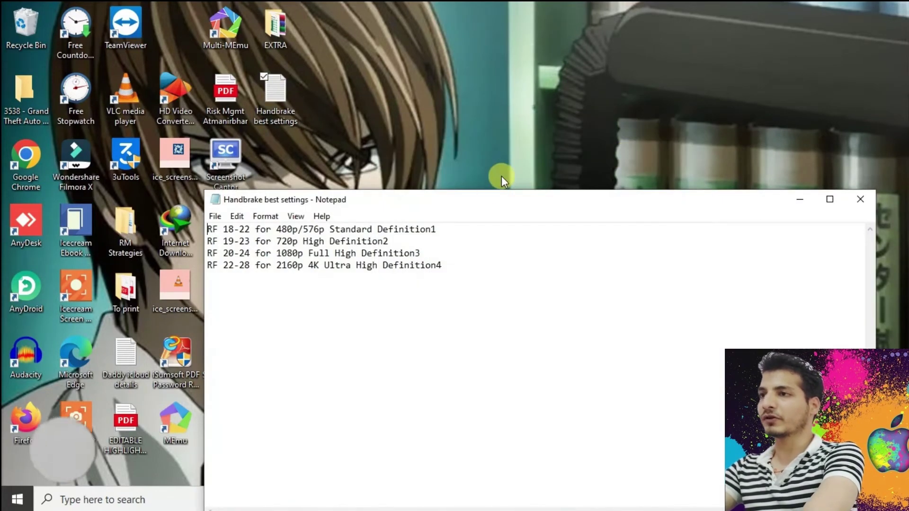
{"action": "left_click_drag", "start_coordinate": [463, 205], "coordinate": [629, 253]}
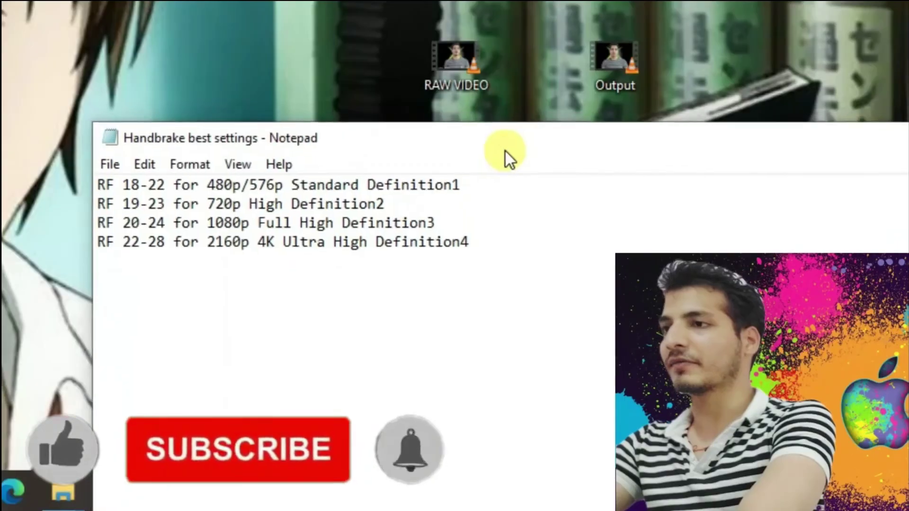
{"action": "left_click_drag", "start_coordinate": [505, 152], "coordinate": [534, 184]}
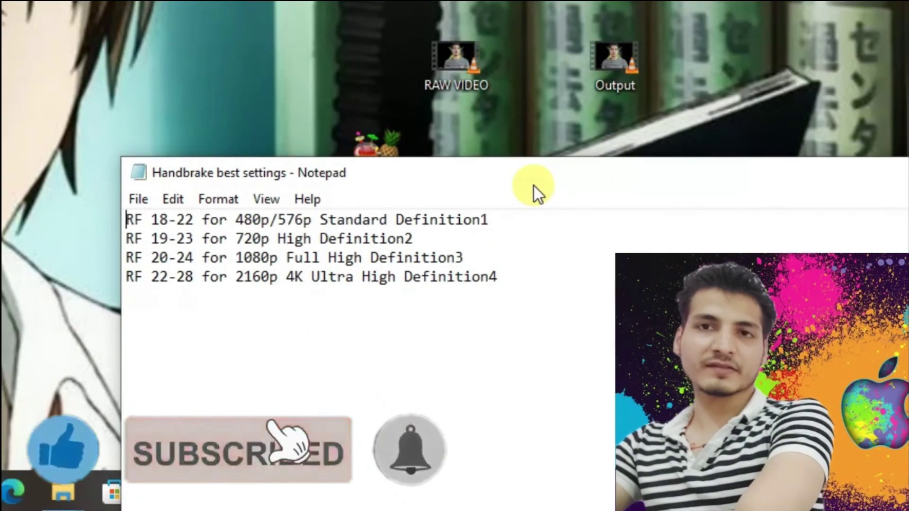
{"action": "left_click_drag", "start_coordinate": [534, 186], "coordinate": [515, 152]}
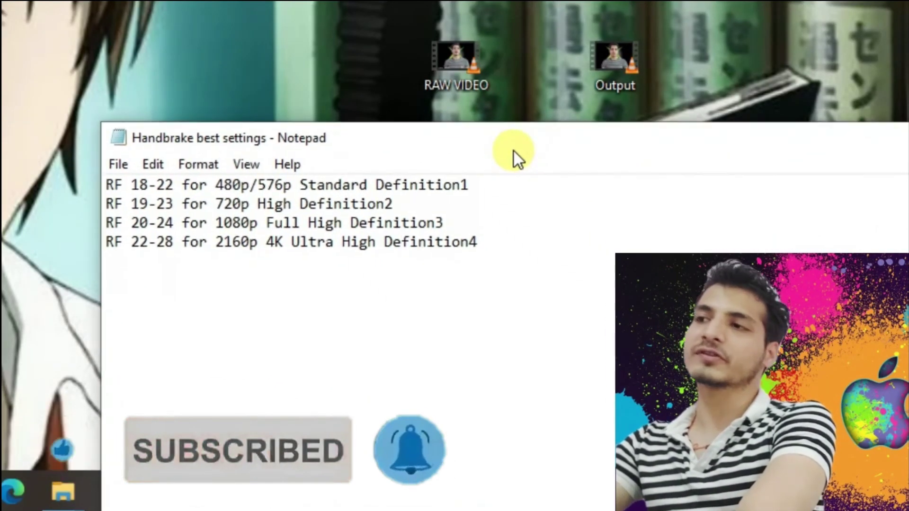